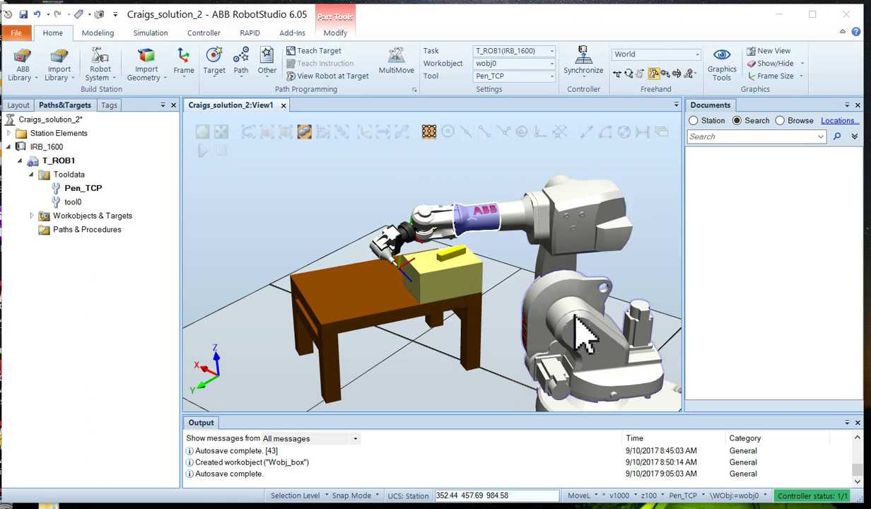
Jump the IRB1600 robot back to its home pose from the Layout tree
{"action": "left_click", "coordinate": [17, 106]}
{"action": "right_click", "coordinate": [32, 147]}
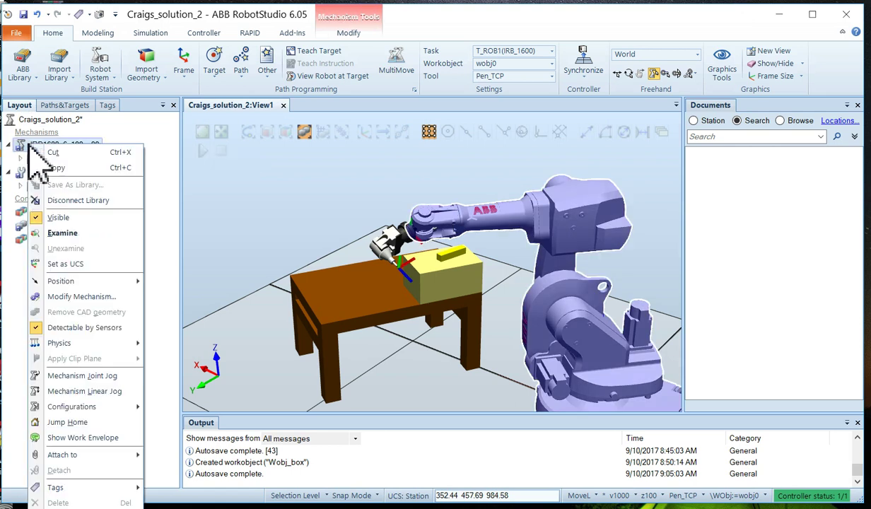
{"action": "left_click", "coordinate": [61, 423]}
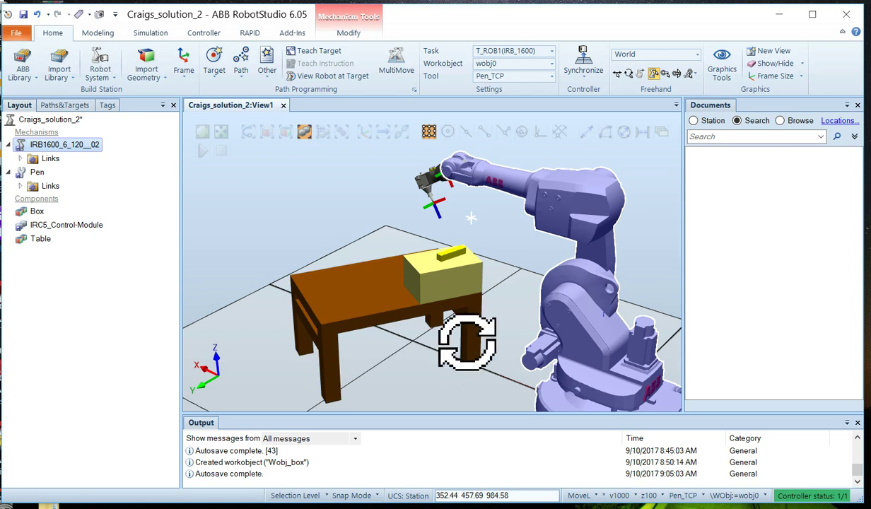
Orbit, zoom and pan the 3D view to frame the robot arm and table
{"action": "left_click_drag", "start_coordinate": [464, 347], "coordinate": [467, 403], "text": "ctrl+shift"}
{"action": "scroll", "coordinate": [467, 393], "scroll_direction": "down", "scroll_amount": 3}
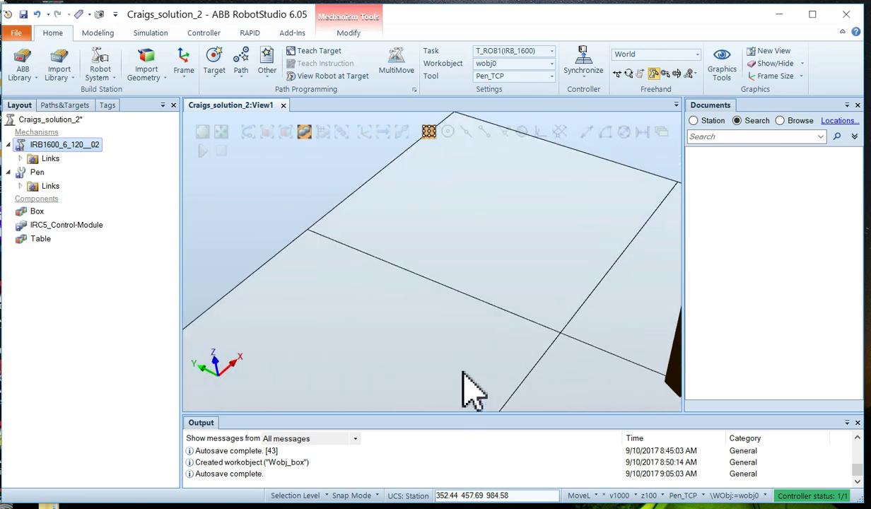
{"action": "left_click_drag", "start_coordinate": [530, 400], "coordinate": [237, 305], "text": "ctrl"}
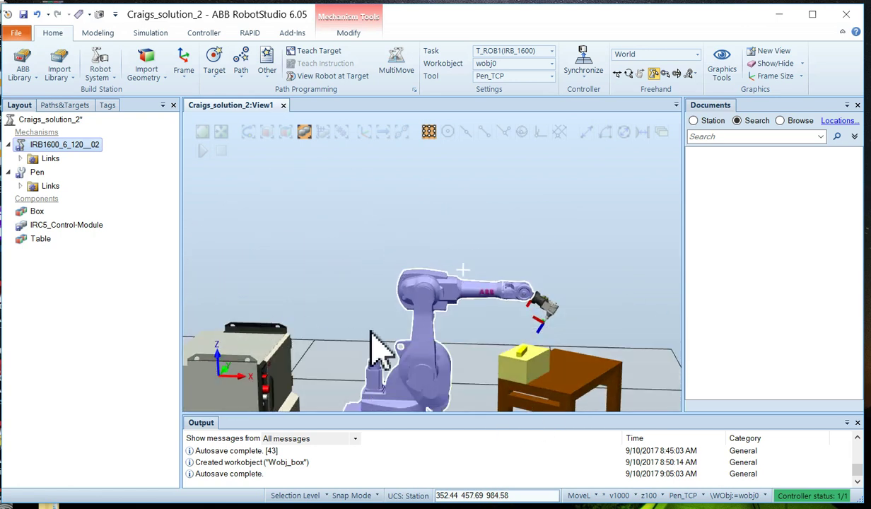
{"action": "left_click_drag", "start_coordinate": [499, 387], "coordinate": [501, 330], "text": "ctrl+shift"}
{"action": "scroll", "coordinate": [506, 347], "scroll_direction": "up", "scroll_amount": 3}
{"action": "left_click_drag", "start_coordinate": [459, 264], "coordinate": [463, 318], "text": "ctrl"}
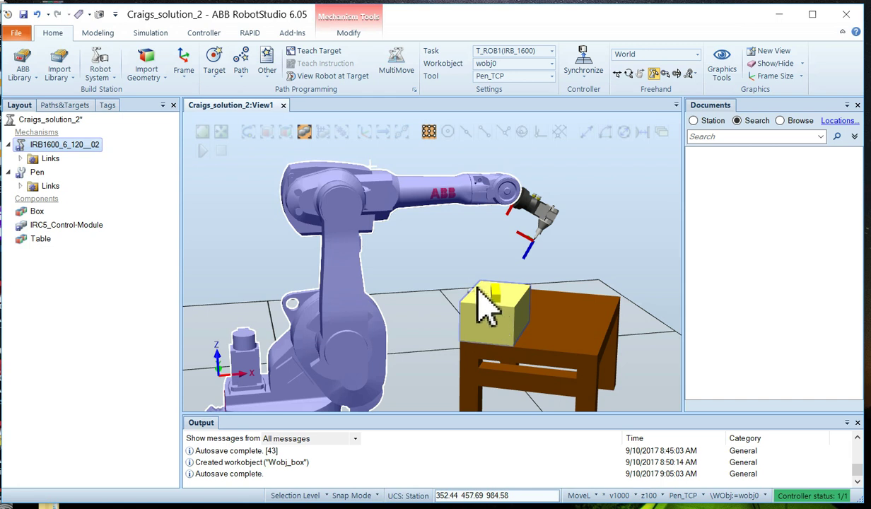
Start a new workobject and rename it from its default name to Wobj_box
{"action": "left_click", "coordinate": [267, 76]}
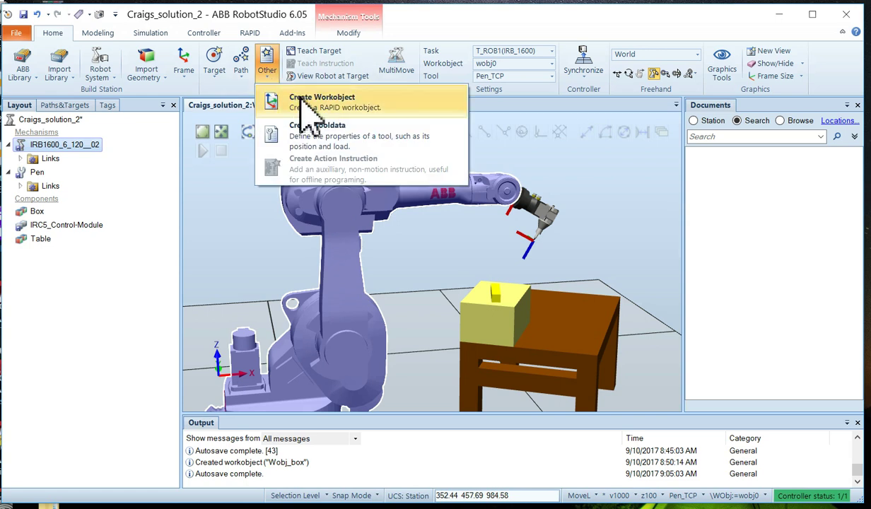
{"action": "left_click", "coordinate": [311, 100]}
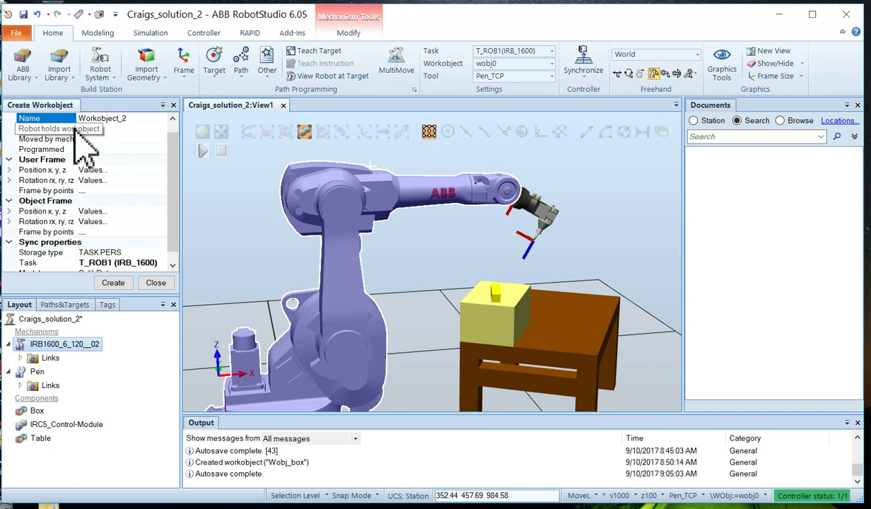
{"action": "left_click", "coordinate": [134, 120]}
{"action": "key", "text": "BackSpace"}
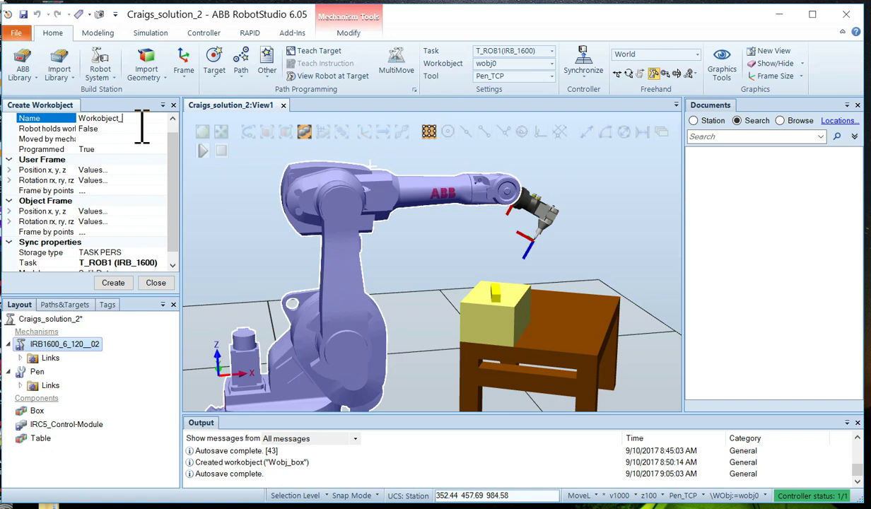
{"action": "key", "text": "BackSpace"}
{"action": "key", "text": "BackSpace"}
{"action": "key", "text": "BackSpace"}
{"action": "key", "text": "BackSpace"}
{"action": "key", "text": "BackSpace"}
{"action": "key", "text": "BackSpace"}
{"action": "key", "text": "BackSpace"}
{"action": "key", "text": "BackSpace"}
{"action": "key", "text": "BackSpace"}
{"action": "key", "text": "BackSpace"}
{"action": "type", "text": "obj"}
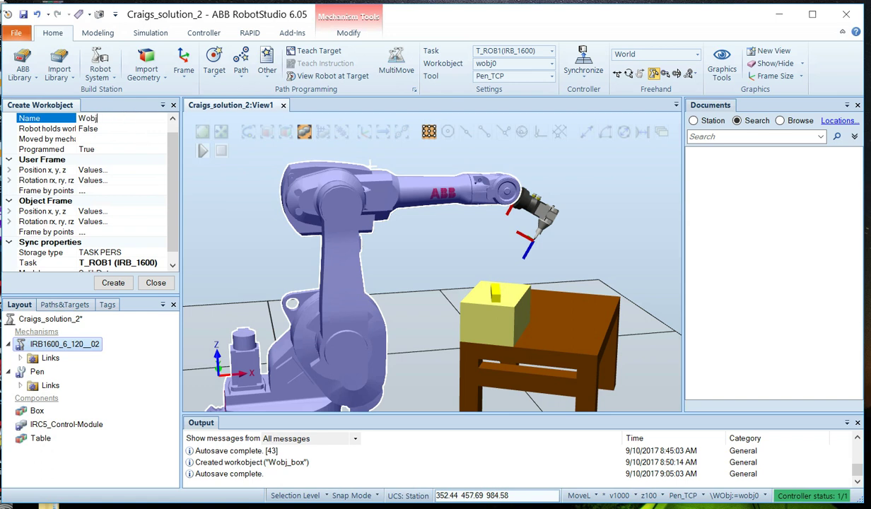
{"action": "type", "text": "_box"}
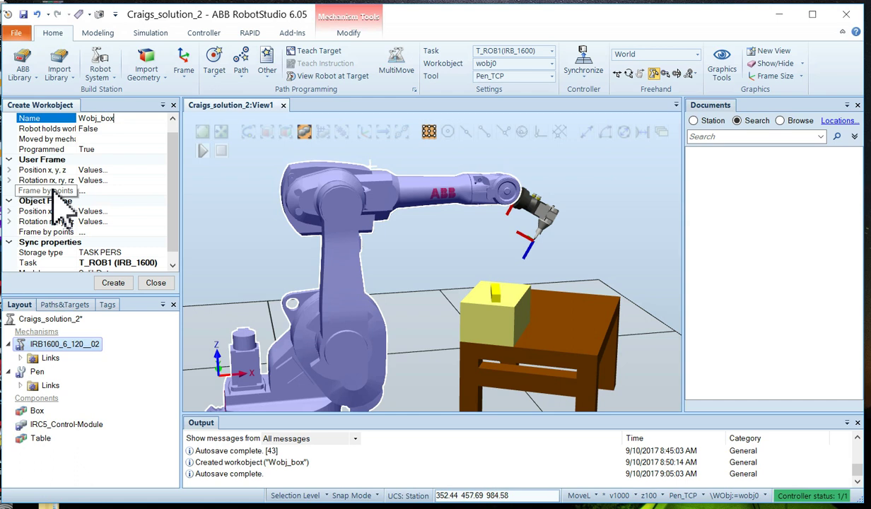
Set Wobj_box's user frame to Frame by points using the Three-point method
{"action": "left_click", "coordinate": [54, 191]}
{"action": "left_click", "coordinate": [160, 191]}
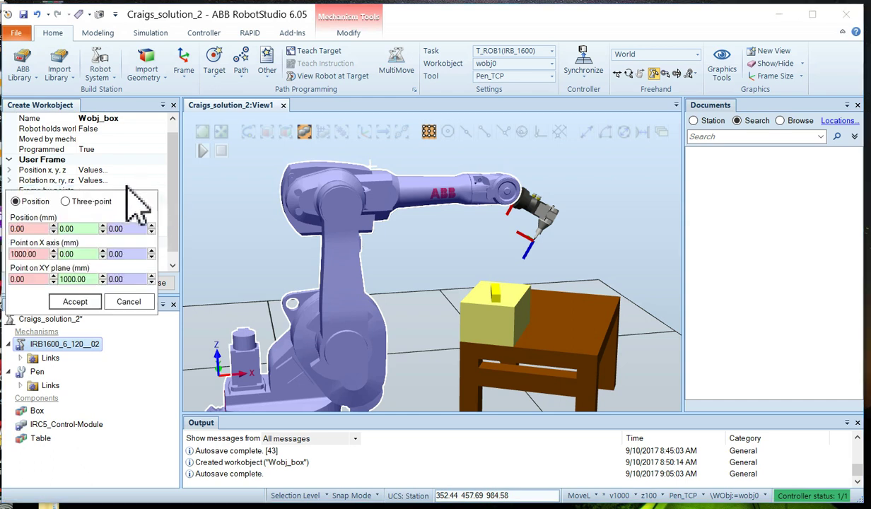
{"action": "left_click", "coordinate": [66, 203]}
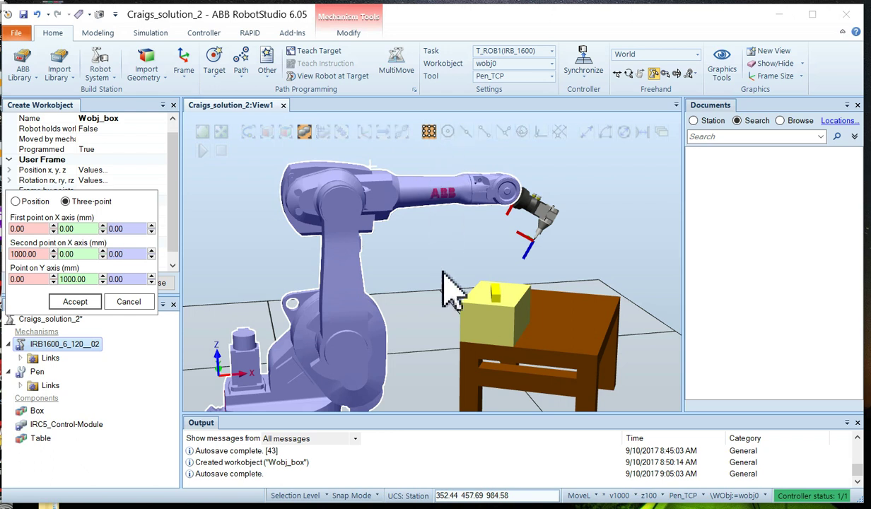
Snap-pick box-top corners (600,0,550), (773.21,-100,550), (750,259.81,550) as frame points and accept
{"action": "left_click", "coordinate": [468, 322]}
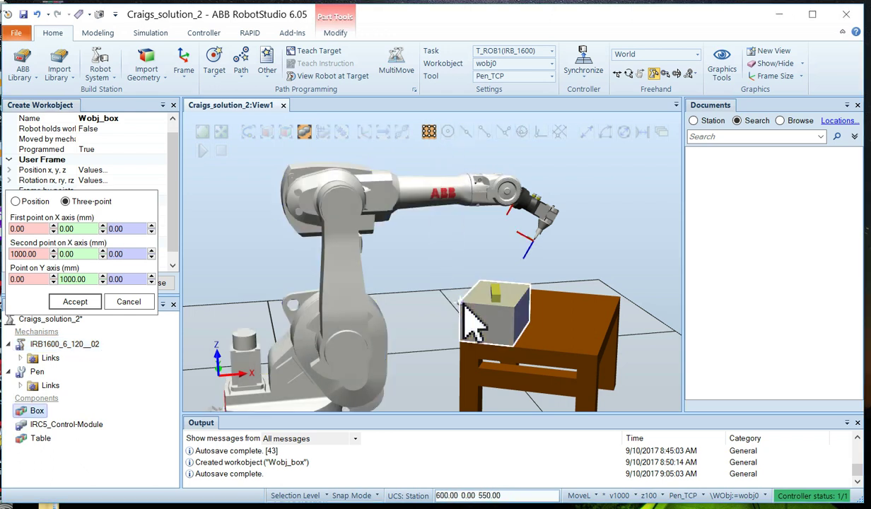
{"action": "left_click", "coordinate": [23, 228]}
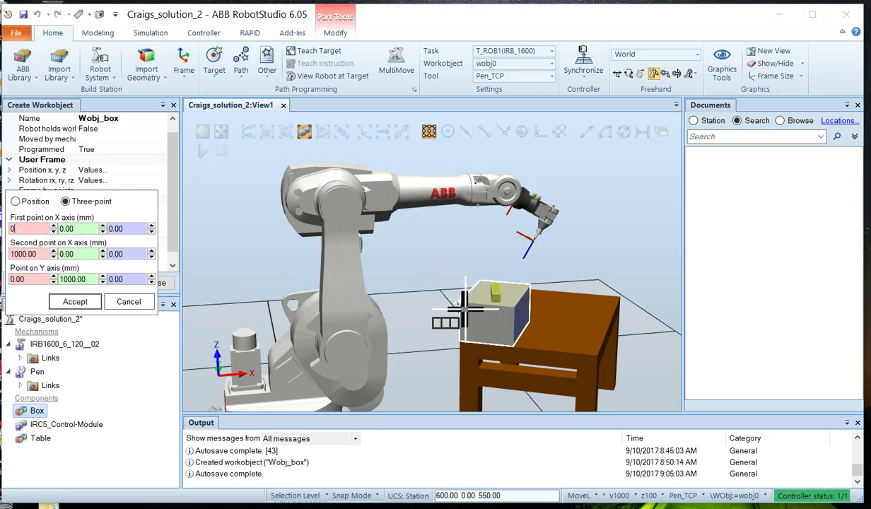
{"action": "left_click", "coordinate": [461, 303]}
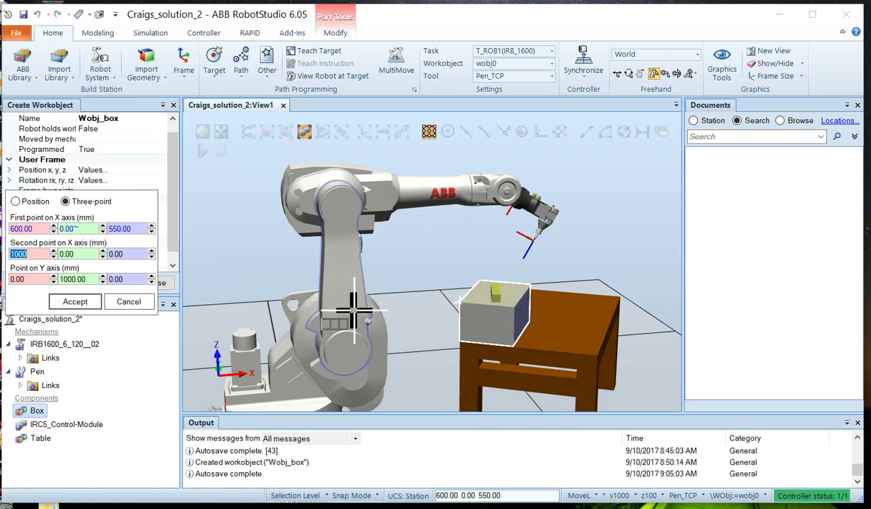
{"action": "left_click", "coordinate": [34, 255]}
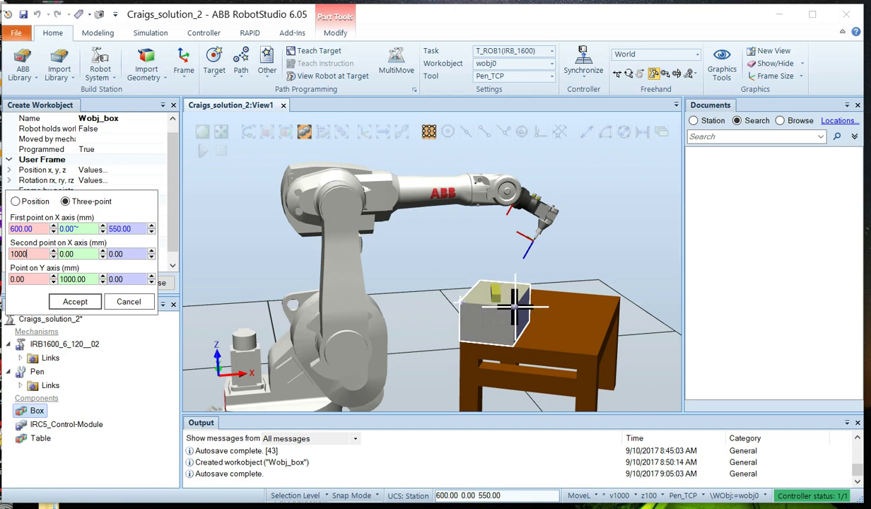
{"action": "left_click", "coordinate": [515, 304]}
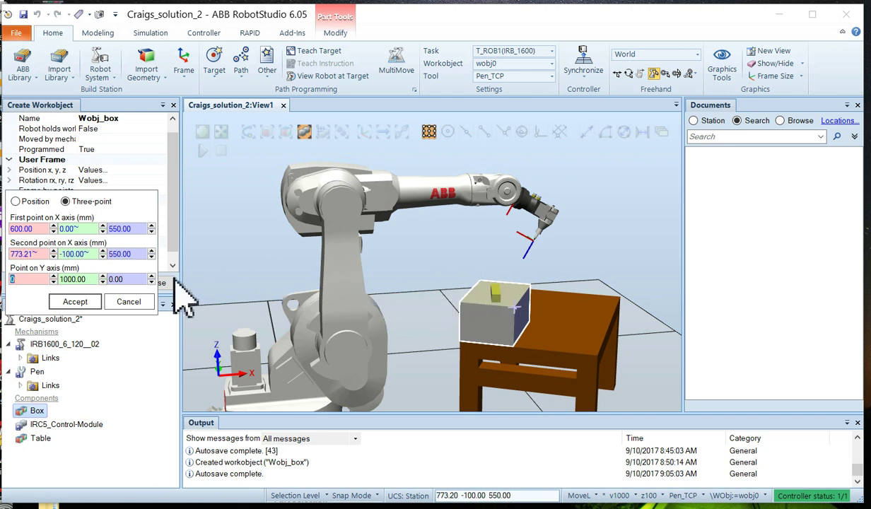
{"action": "left_click", "coordinate": [35, 280]}
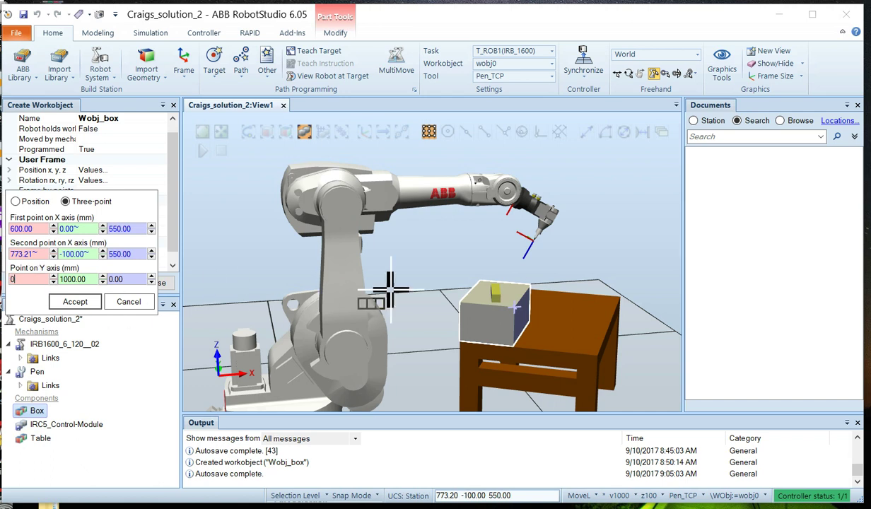
{"action": "left_click", "coordinate": [479, 281]}
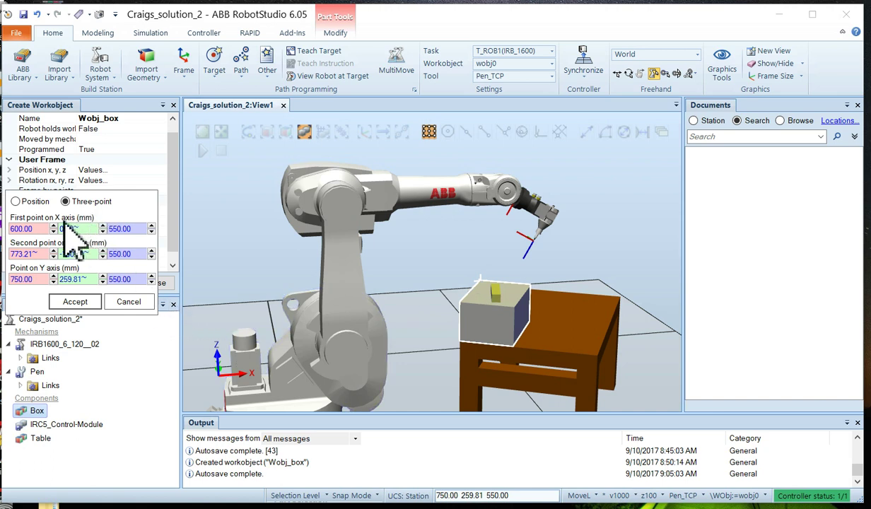
{"action": "left_click", "coordinate": [67, 303]}
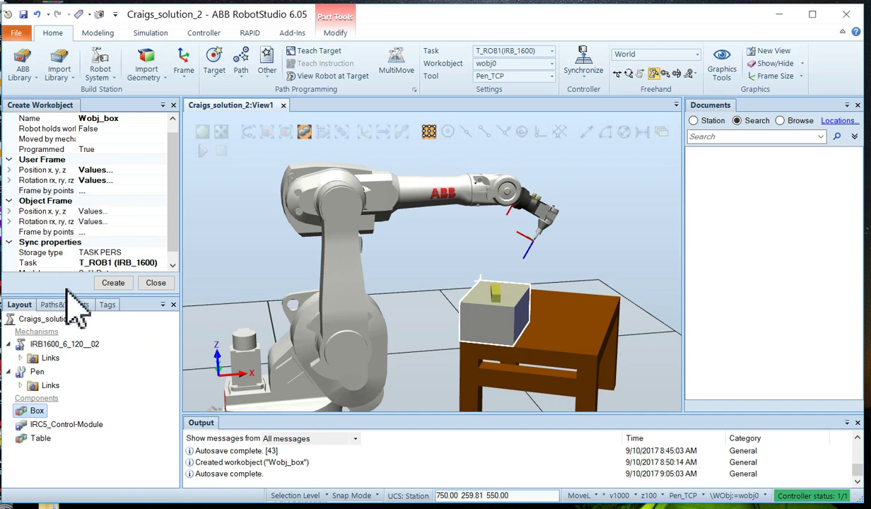
Create Wobj_box and check its entry under Workobjects & Targets in Paths&Targets
{"action": "left_click", "coordinate": [114, 283]}
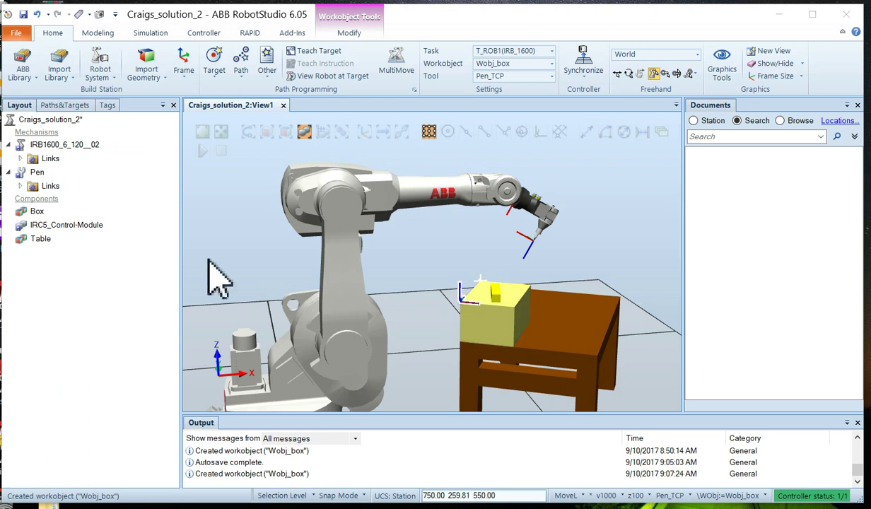
{"action": "left_click", "coordinate": [70, 105]}
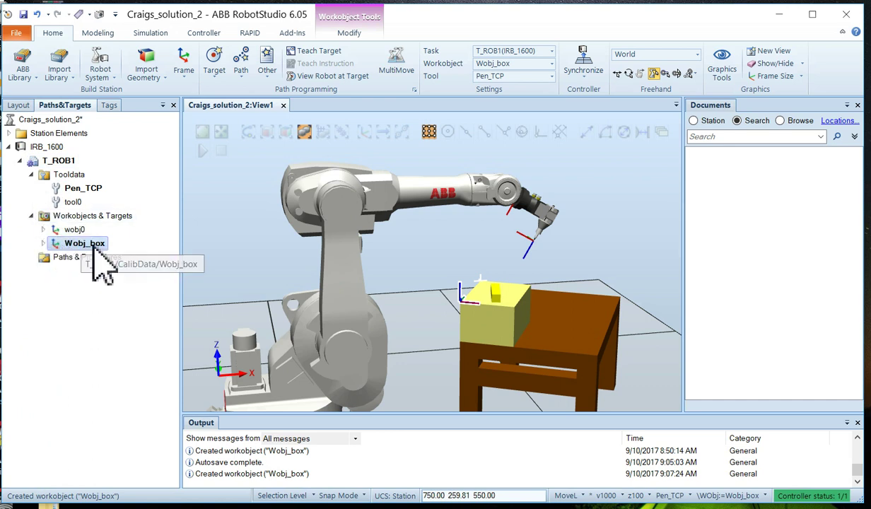
{"action": "left_click", "coordinate": [43, 243]}
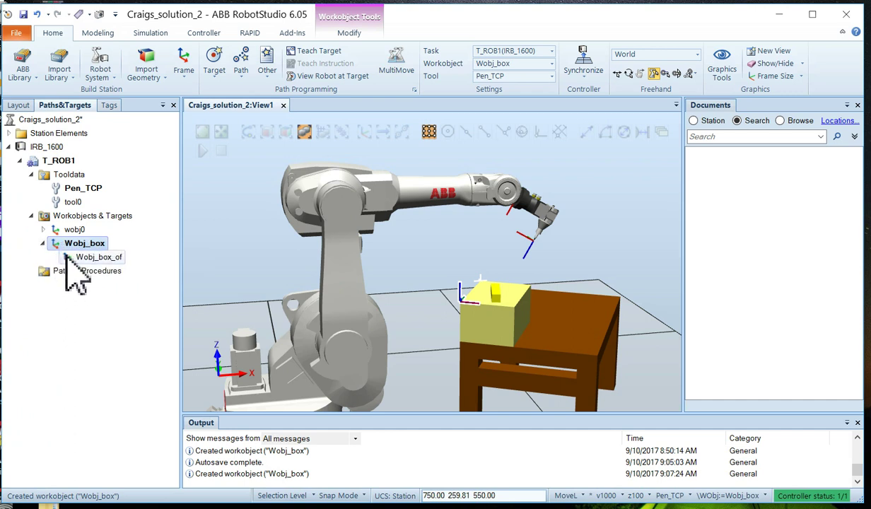
{"action": "left_click", "coordinate": [43, 243]}
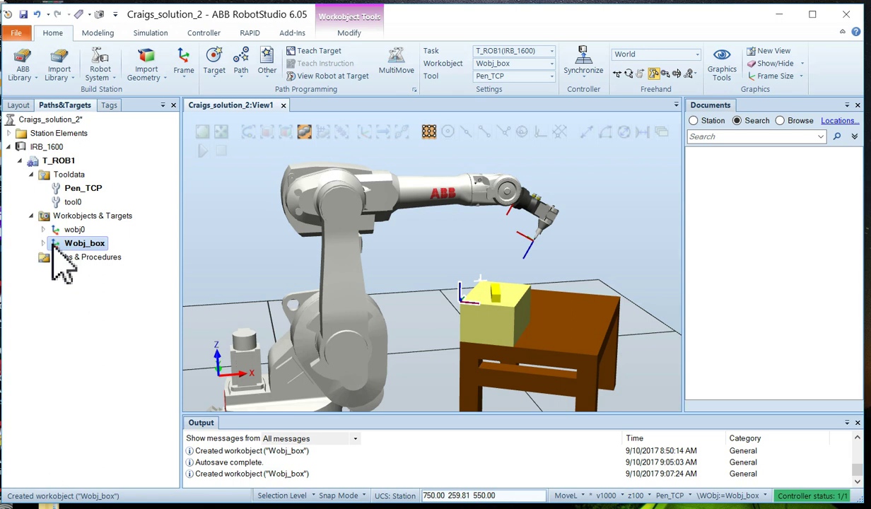